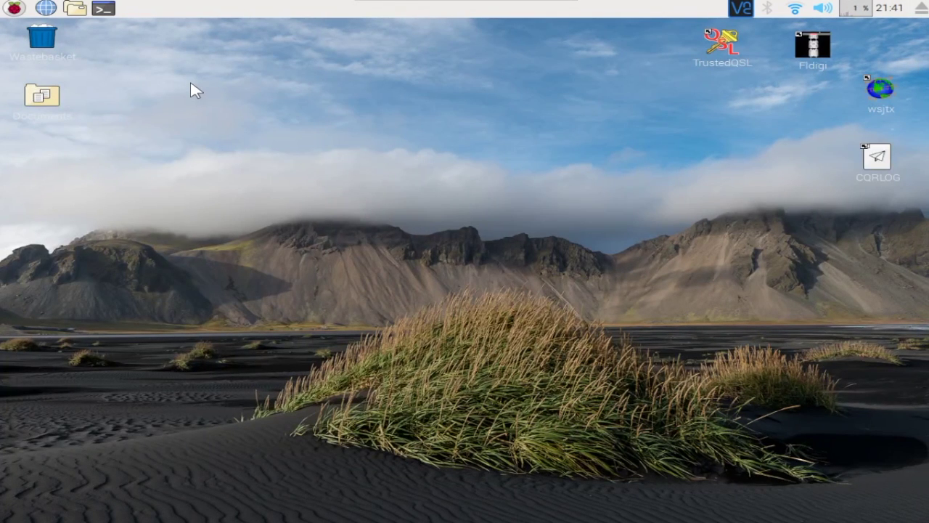
# - Launch Add / Remove Software from the Preferences menu
pyautogui.click(14, 8)
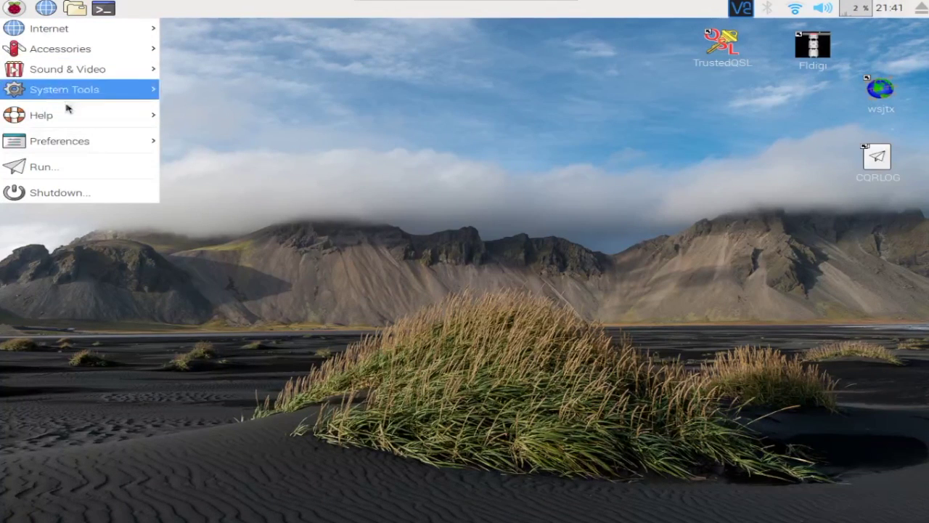
pyautogui.moveTo(88, 142)
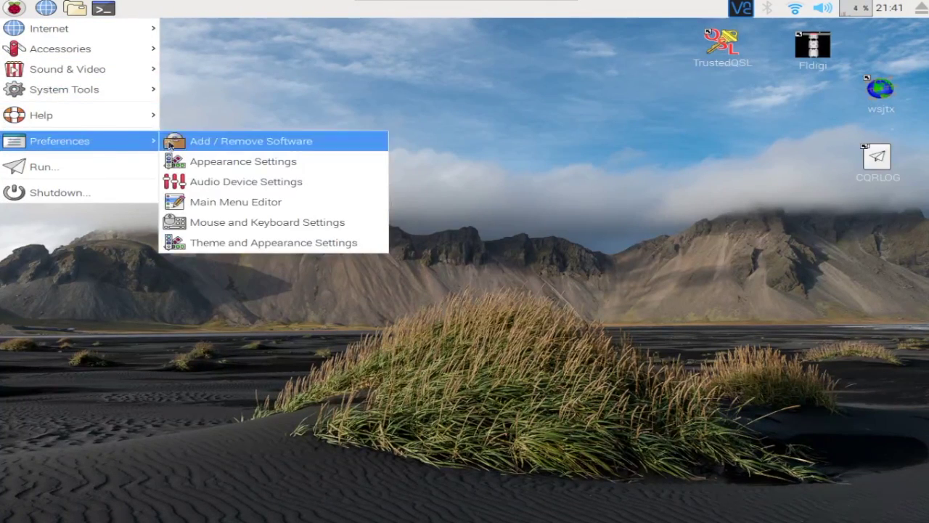
pyautogui.click(171, 142)
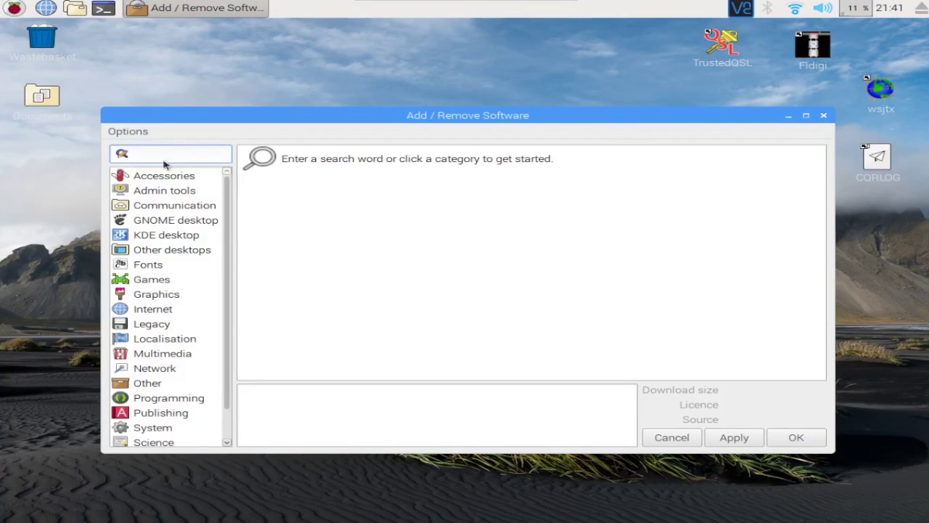
# - Search for 'gpredict', tick the Satellite tracking program package, and start installing it
pyautogui.rightClick(165, 158)
pyautogui.click(183, 200)
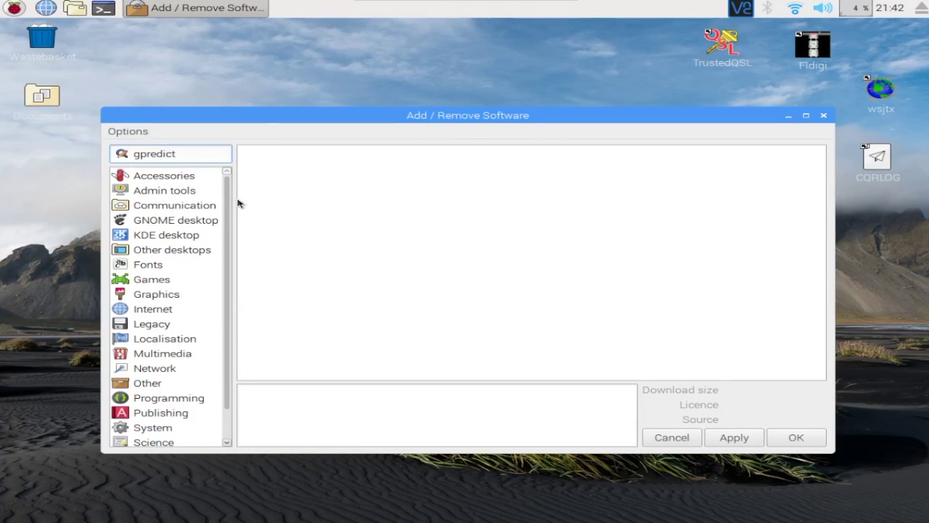
pyautogui.press('Return')
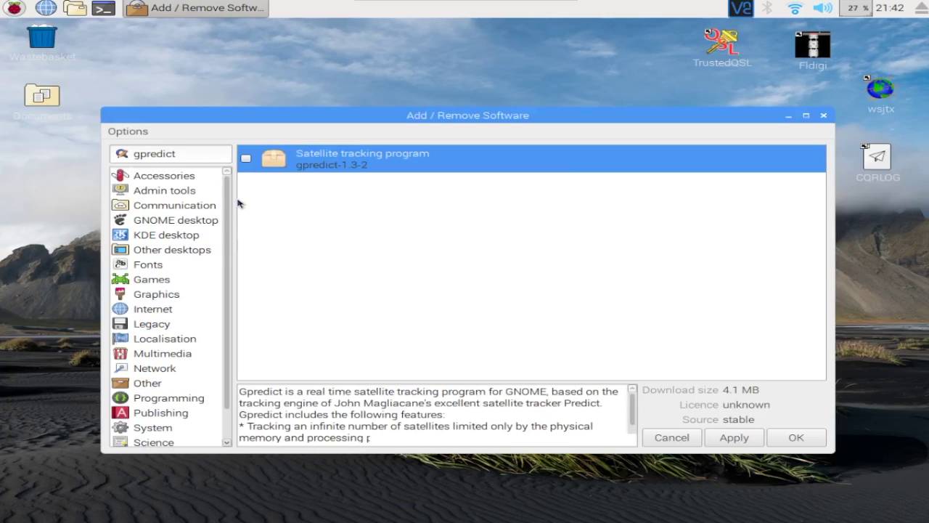
pyautogui.click(246, 158)
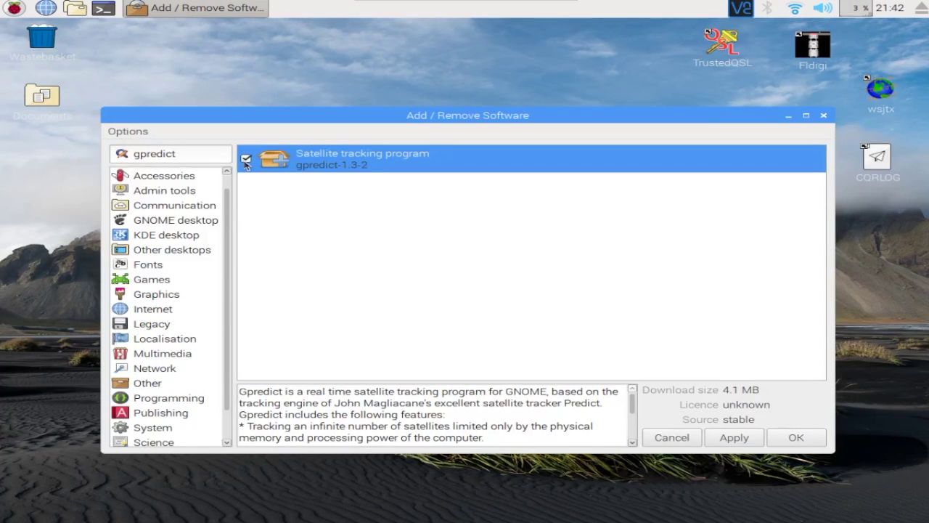
pyautogui.click(787, 440)
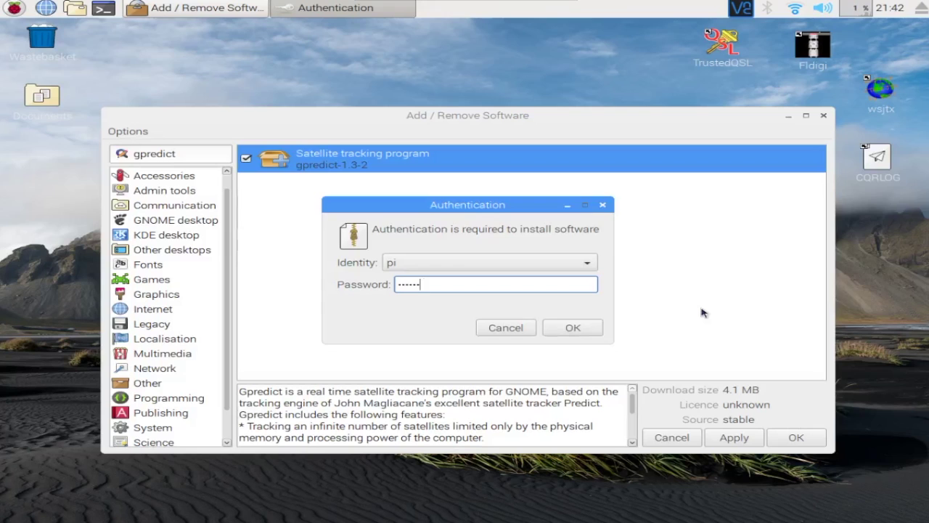
# - Enter the account password to authorise and finish installing gpredict-1.3-2
pyautogui.press('Return')
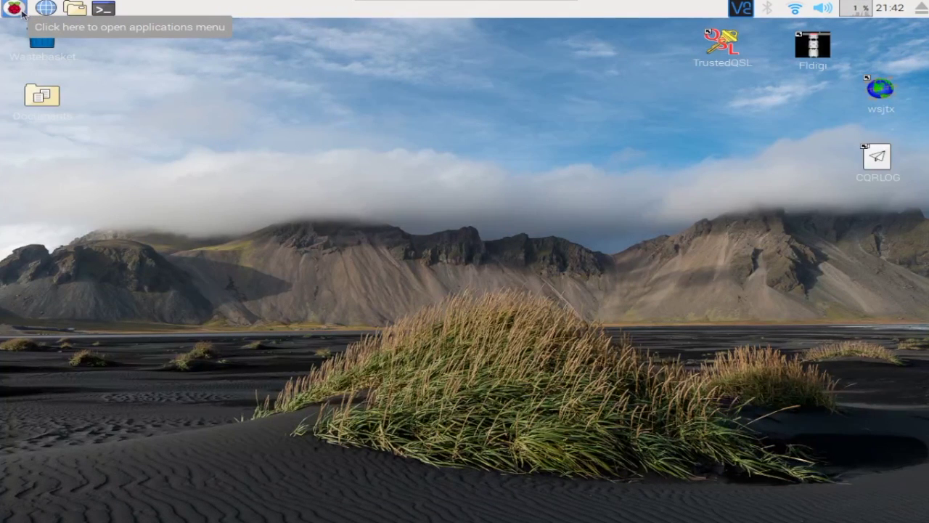
# - Add a GNOME Predict shortcut from Menu > Internet to the desktop, place it among the right-hand icons, and launch it
pyautogui.click(23, 14)
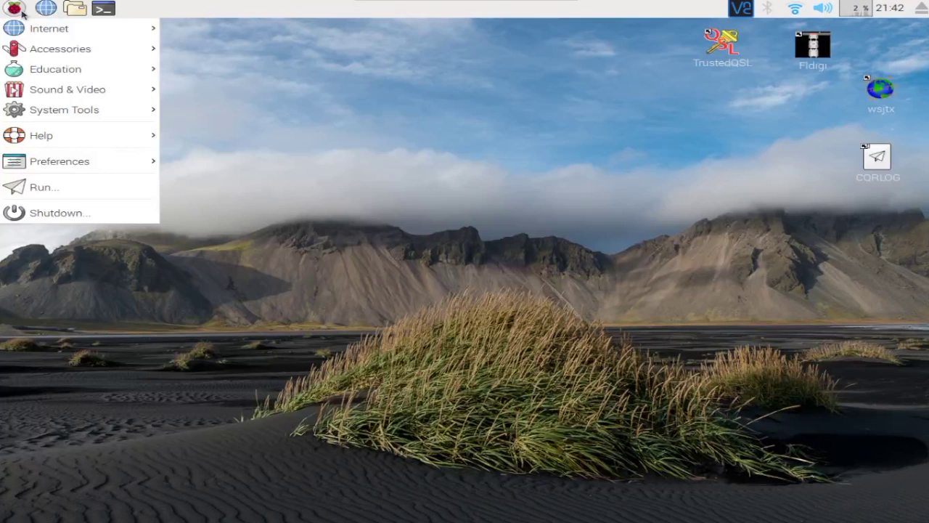
pyautogui.moveTo(33, 51)
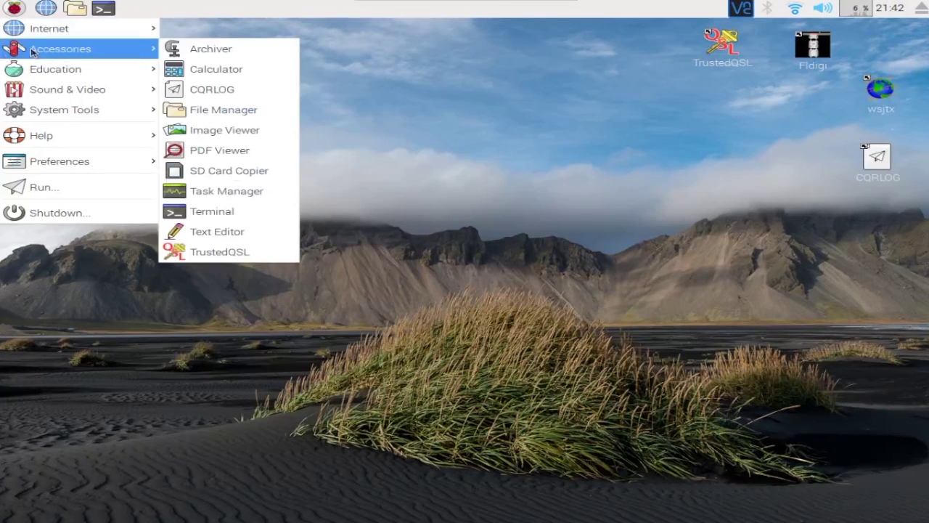
pyautogui.moveTo(63, 32)
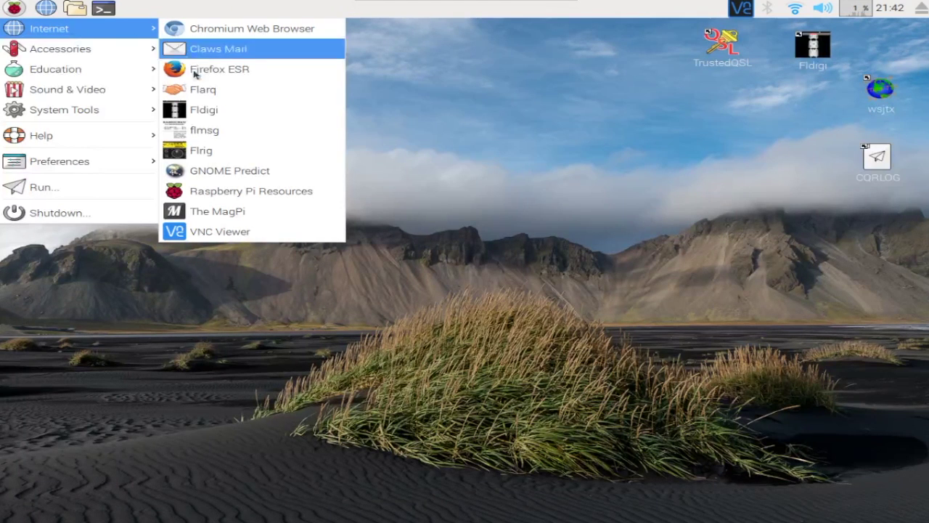
pyautogui.rightClick(216, 175)
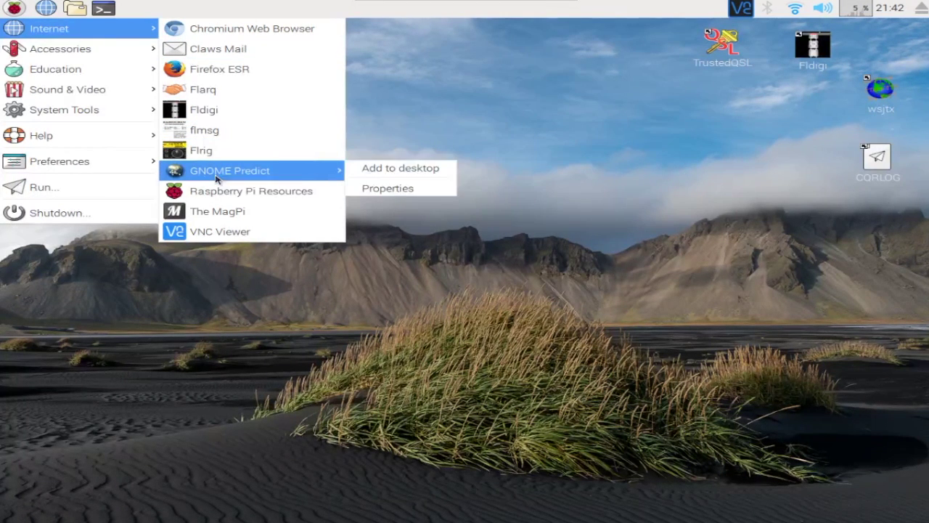
pyautogui.click(363, 172)
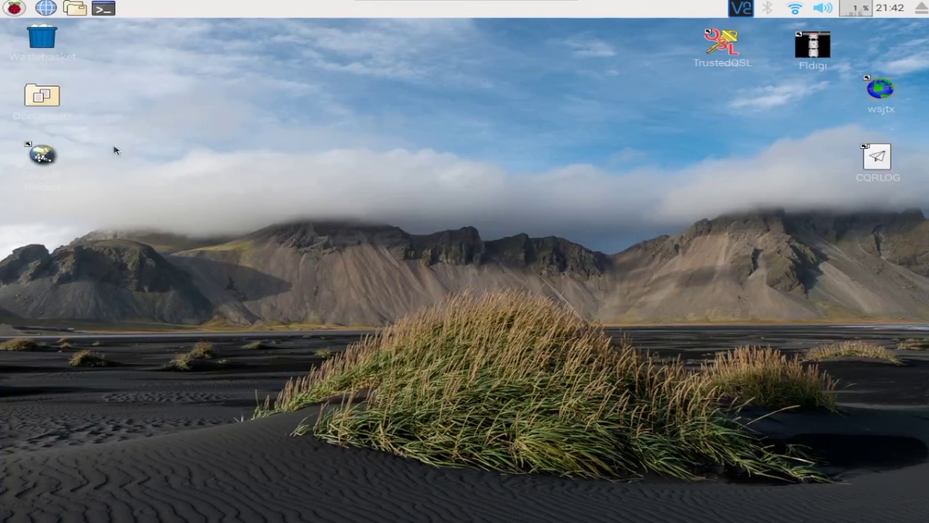
pyautogui.moveTo(49, 159); pyautogui.dragTo(759, 104)
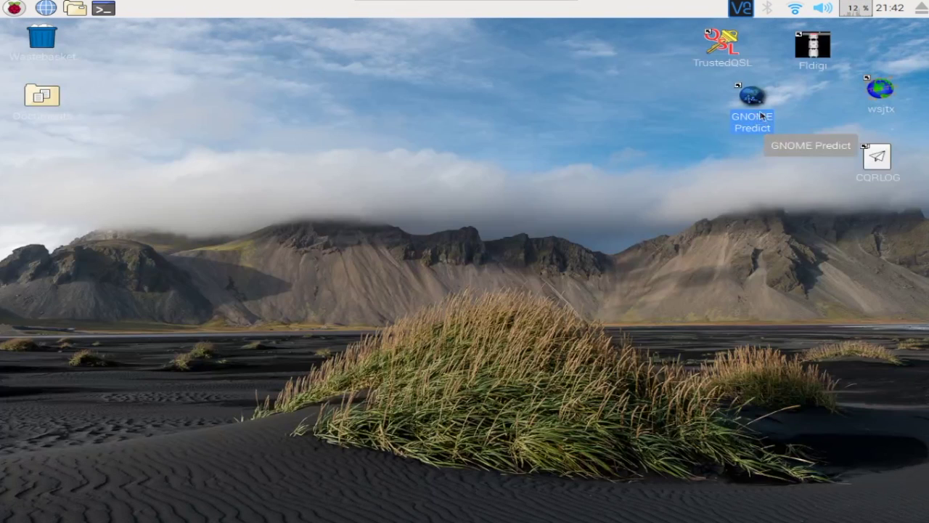
pyautogui.doubleClick(752, 96)
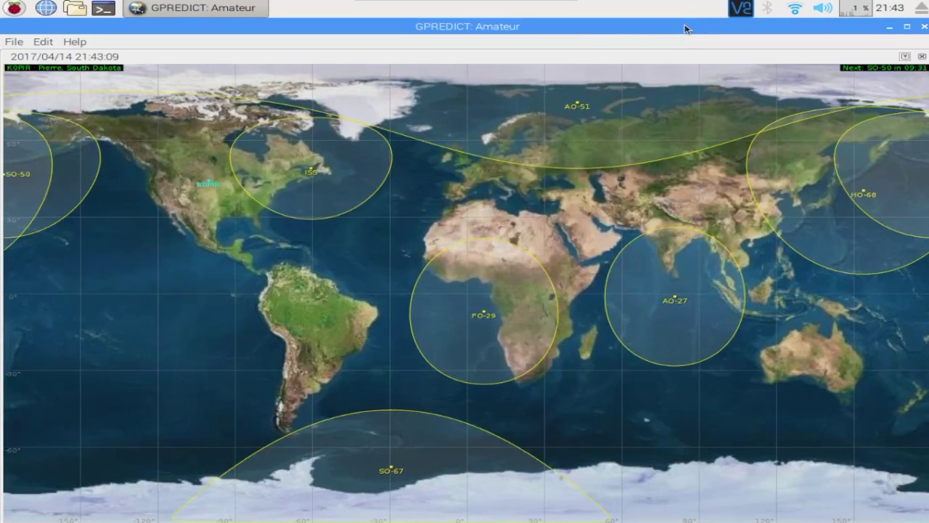
# - Open Gpredict's Edit menu to reach Preferences
pyautogui.click(21, 45)
pyautogui.moveTo(41, 46)
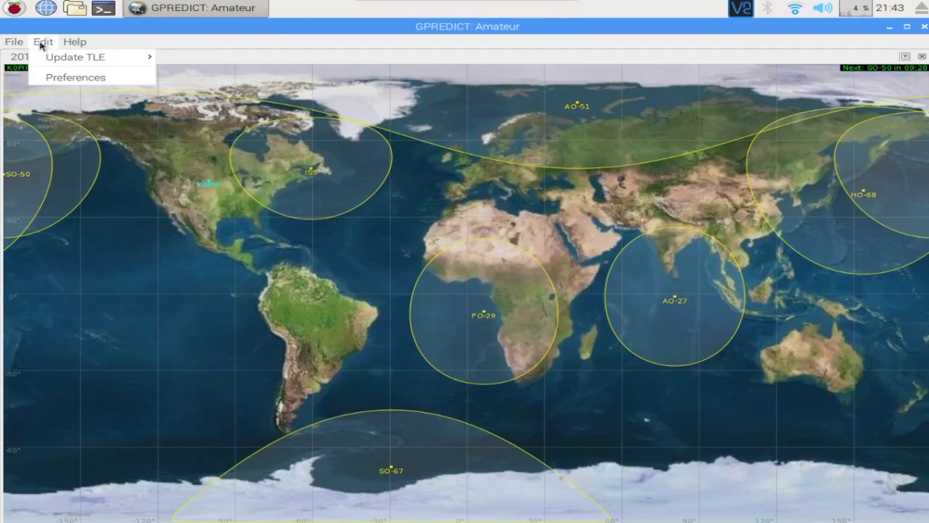
# - Open Gpredict Preferences, review the Ground Stations and TLE Update tabs, then go to Modules
pyautogui.click(51, 77)
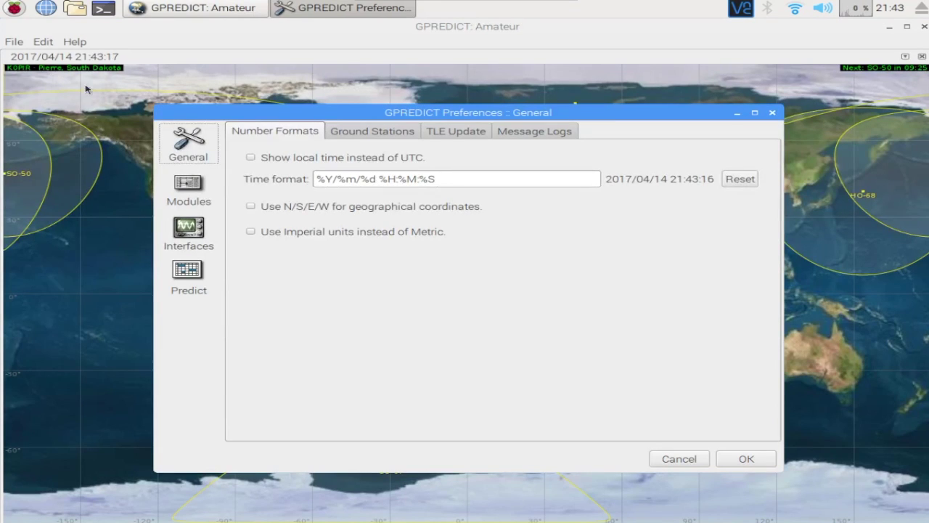
pyautogui.click(352, 134)
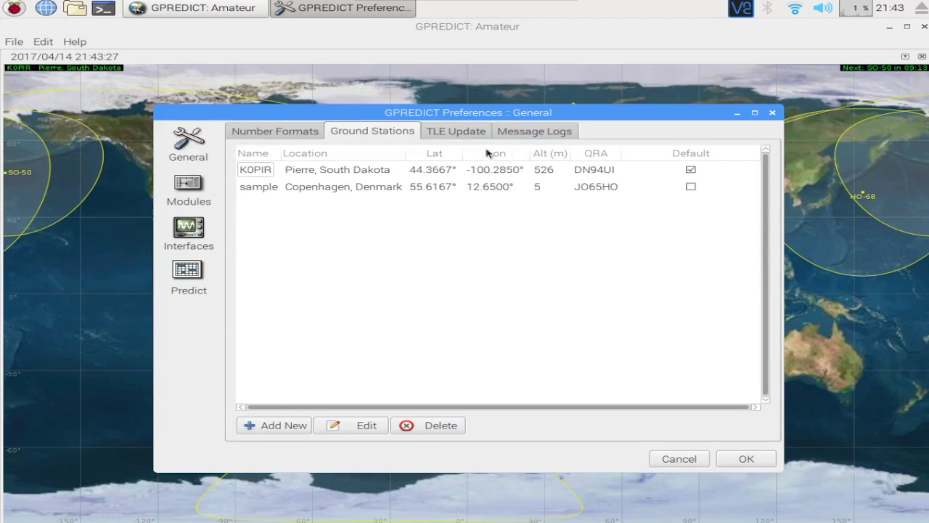
pyautogui.click(465, 131)
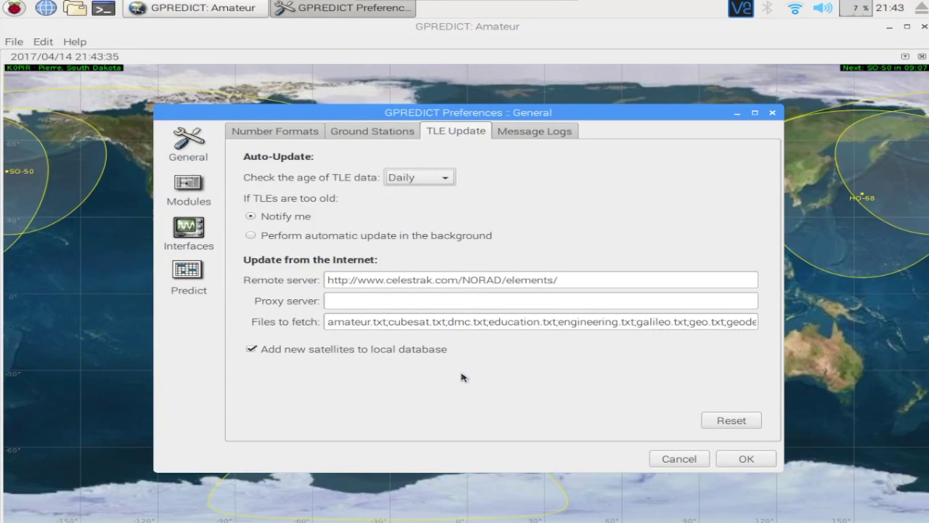
pyautogui.click(205, 158)
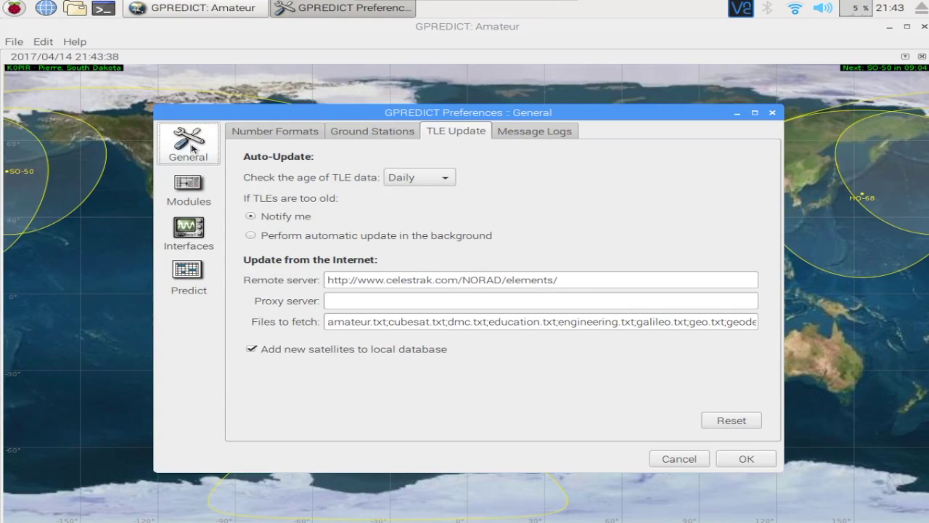
pyautogui.click(188, 186)
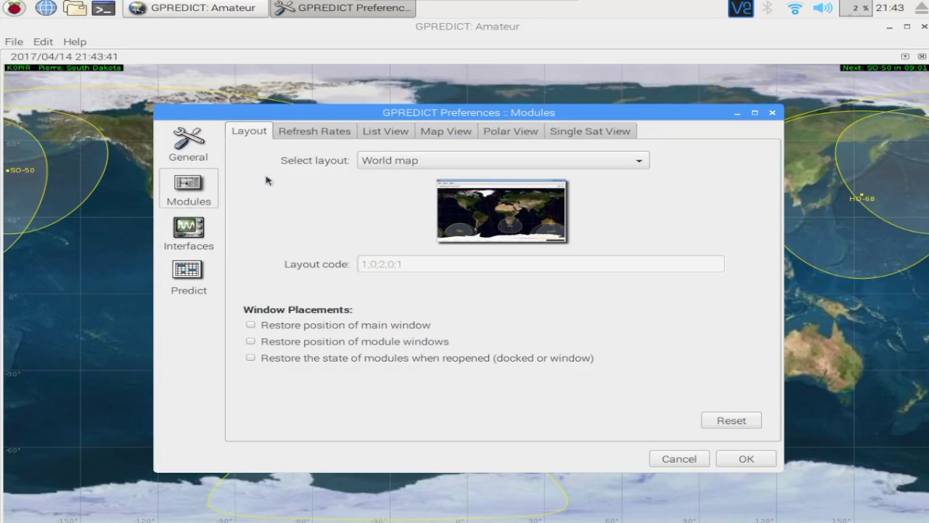
# - Try the World map and table layout, revert to World map, then view Refresh Rates and List View fields
pyautogui.click(384, 165)
pyautogui.click(388, 165)
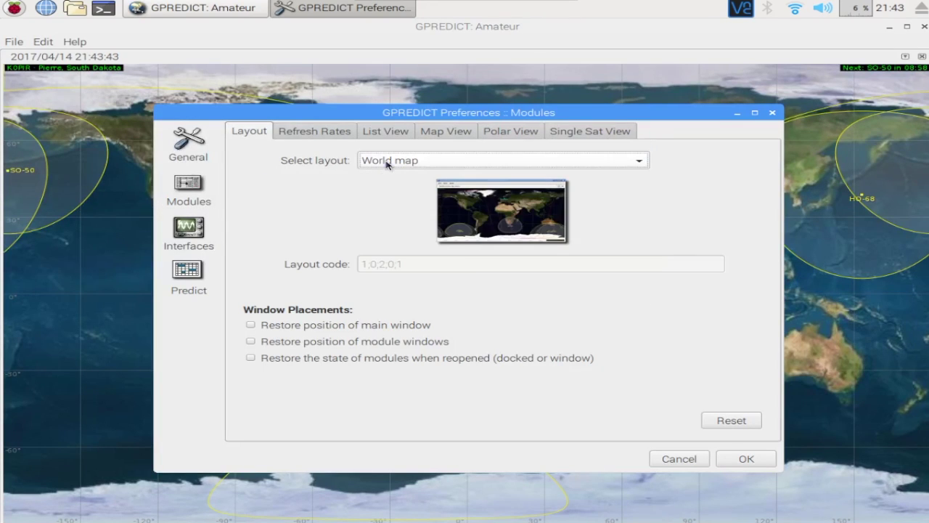
pyautogui.click(410, 165)
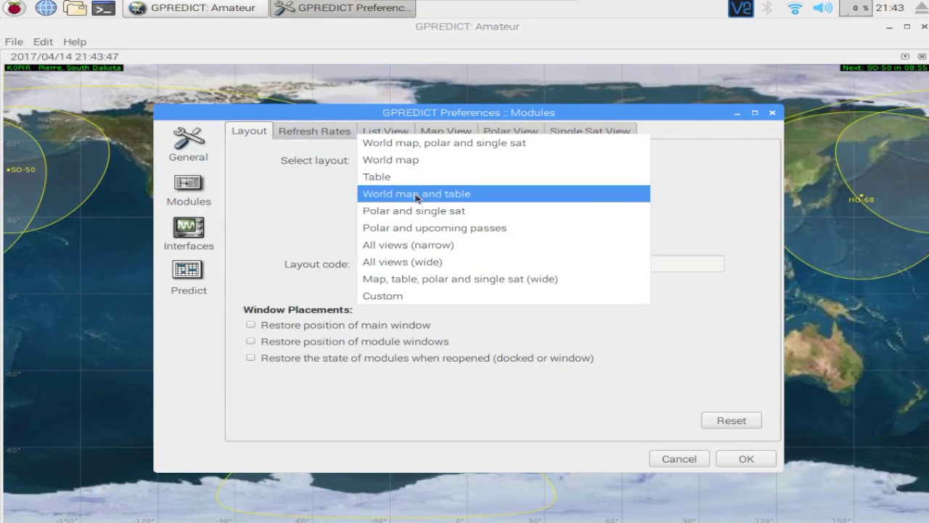
pyautogui.click(417, 194)
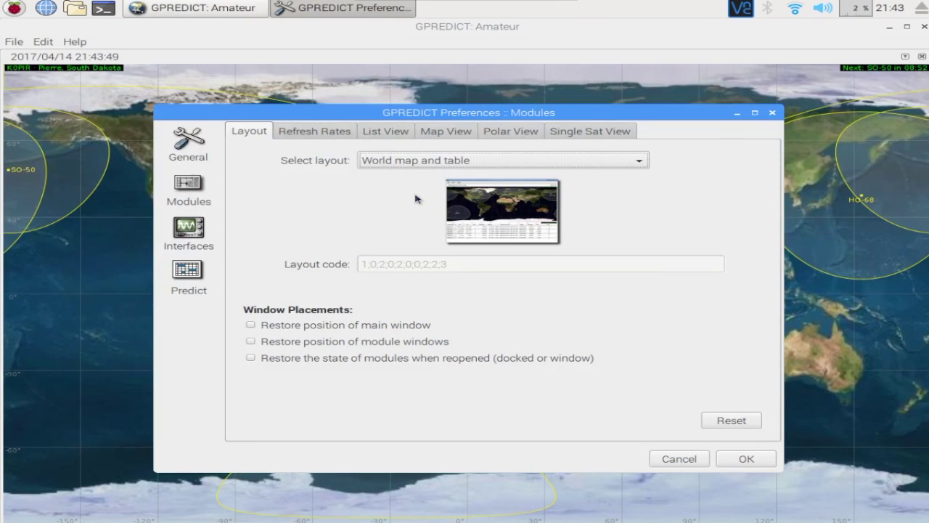
pyautogui.click(409, 161)
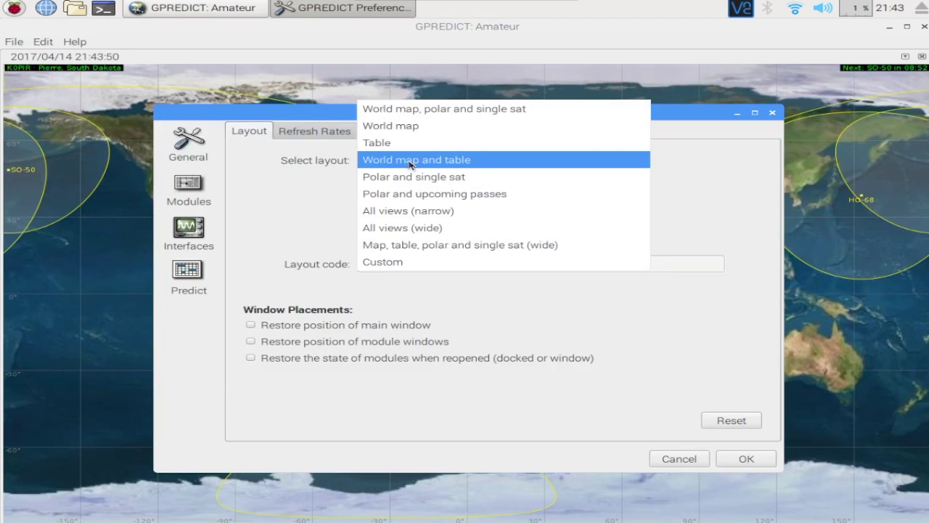
pyautogui.click(407, 126)
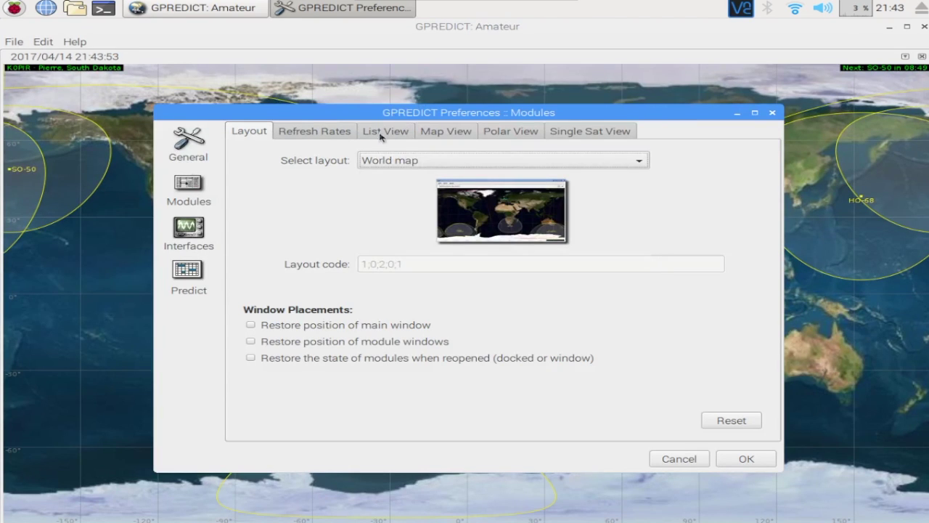
pyautogui.click(340, 132)
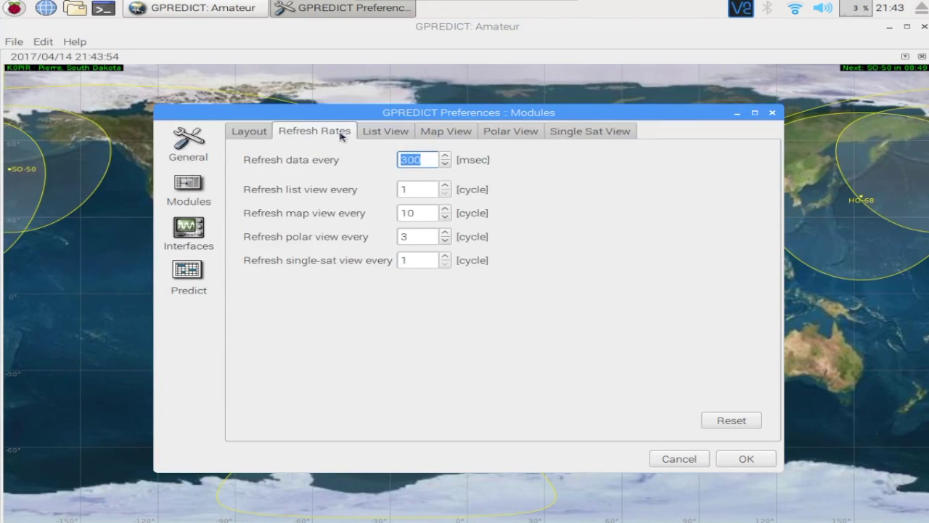
pyautogui.click(392, 132)
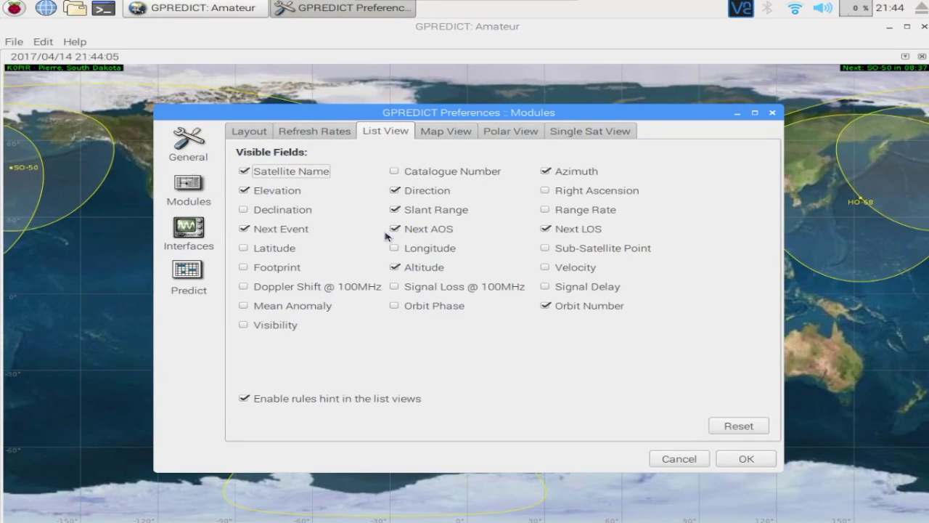
# - Show the Map View module settings and open the Select map chooser
pyautogui.click(446, 135)
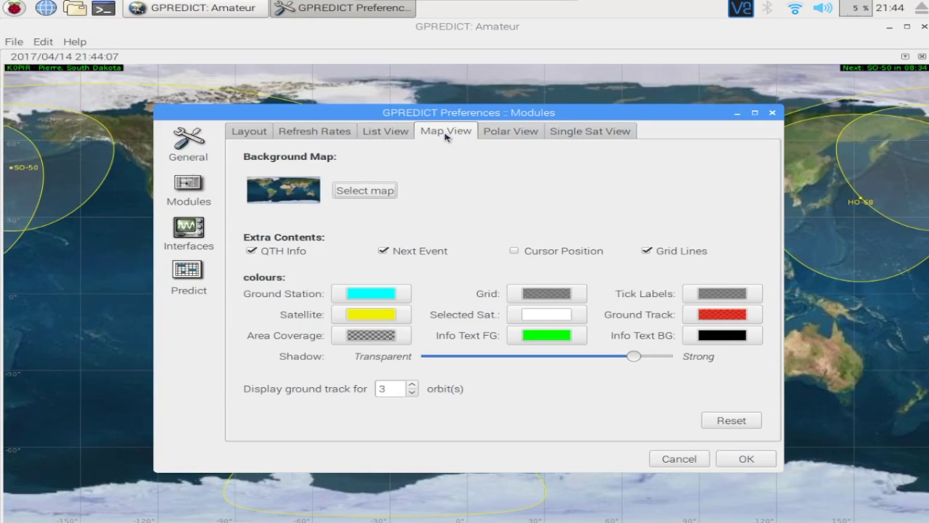
pyautogui.click(385, 190)
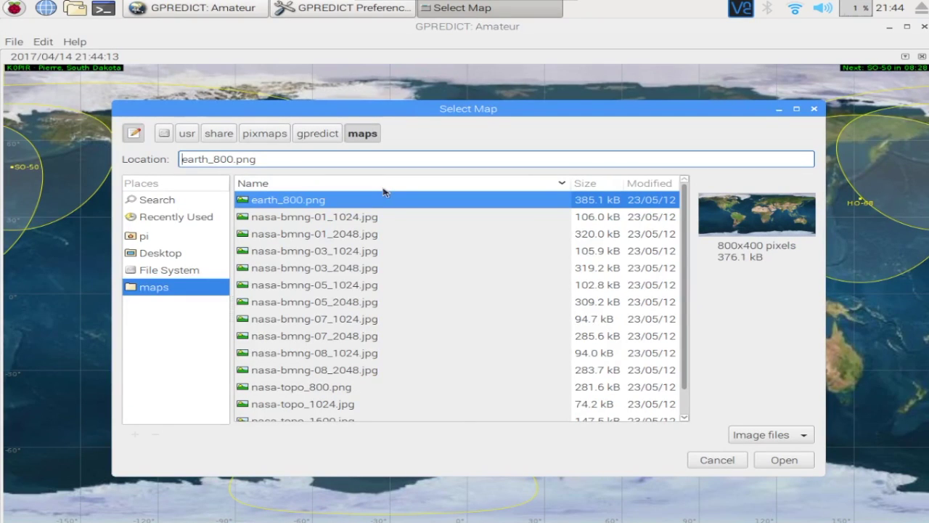
# - Preview nasa-bmng-08_2048.jpg and nasa-bmng-08_1024.jpg, then keep earth_800.png as the background map
pyautogui.click(359, 373)
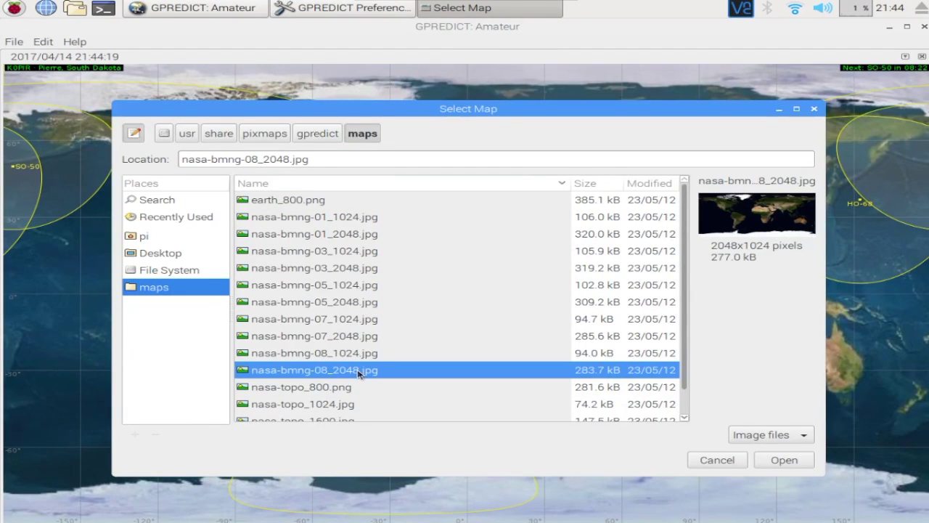
pyautogui.click(358, 354)
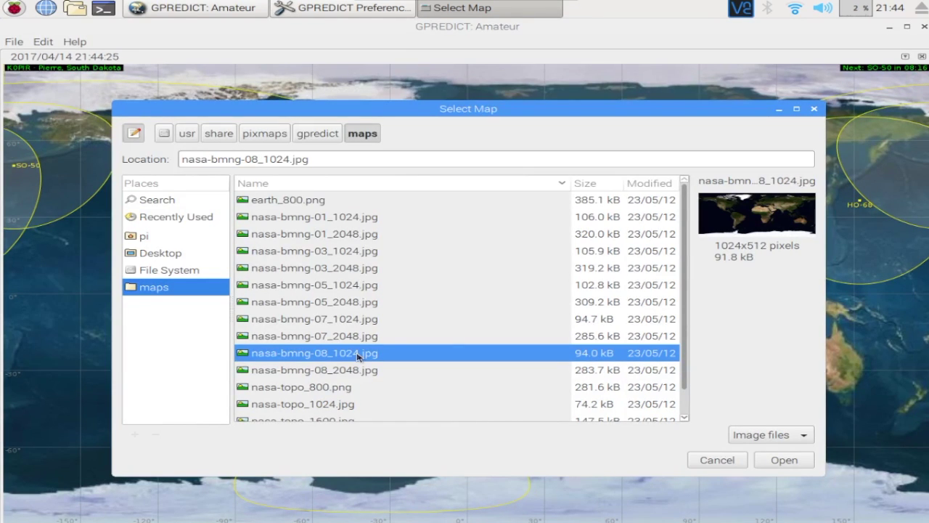
pyautogui.click(316, 201)
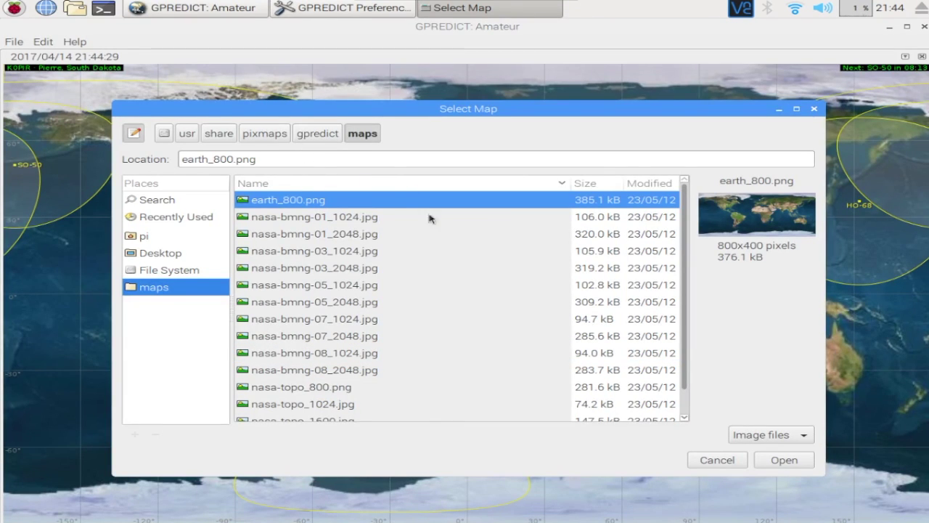
pyautogui.click(697, 459)
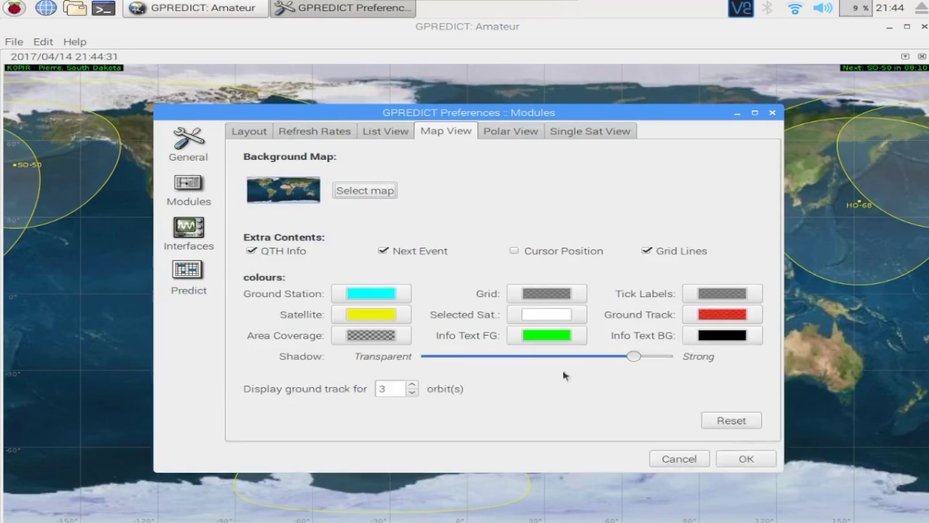
# - Check the Polar View and Single Sat View tabs, then show Interfaces with its empty Radios list
pyautogui.click(510, 136)
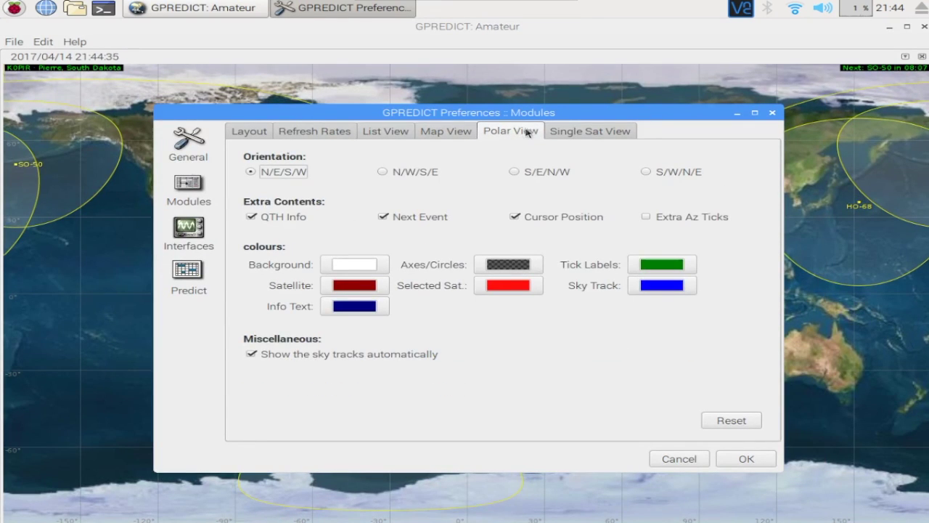
pyautogui.click(567, 137)
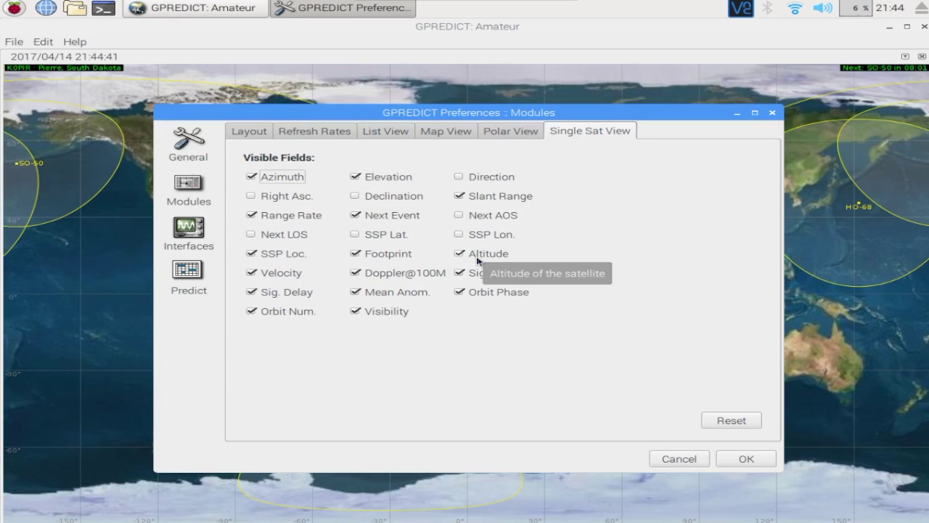
pyautogui.click(208, 230)
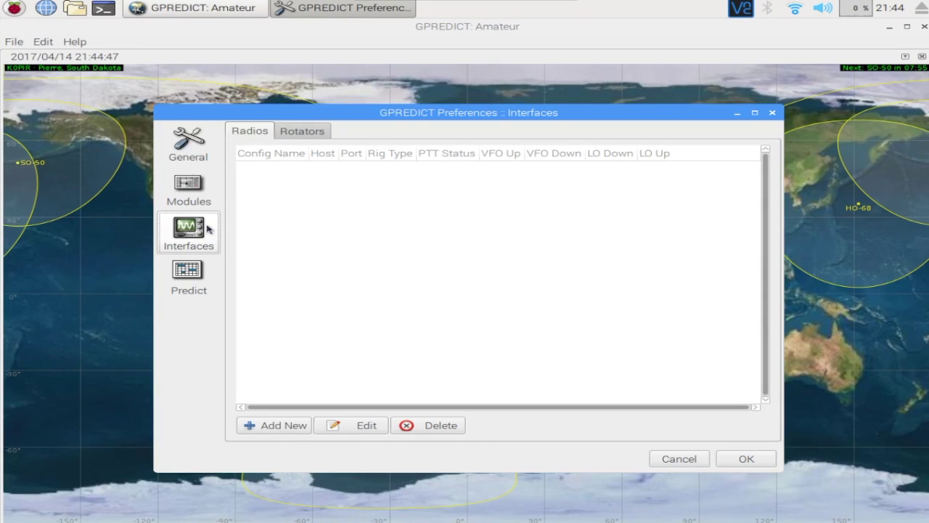
# - Review the Predict Multiple Passes, Single Pass and Sky at a Glance tabs, then save with OK
pyautogui.click(210, 271)
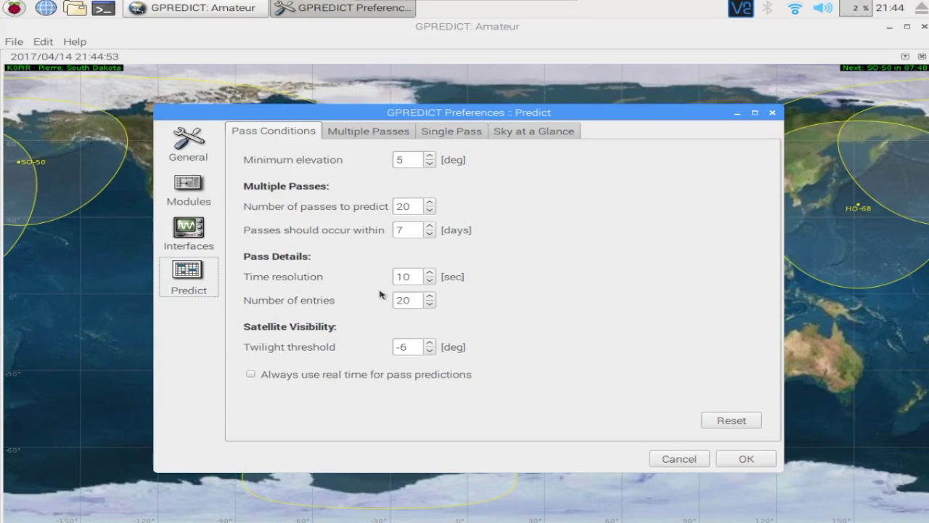
pyautogui.click(379, 132)
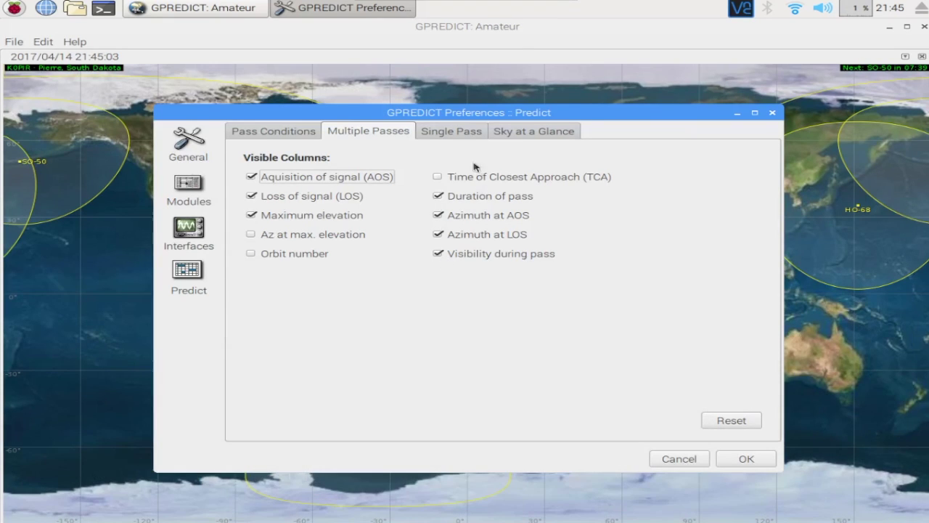
pyautogui.click(468, 133)
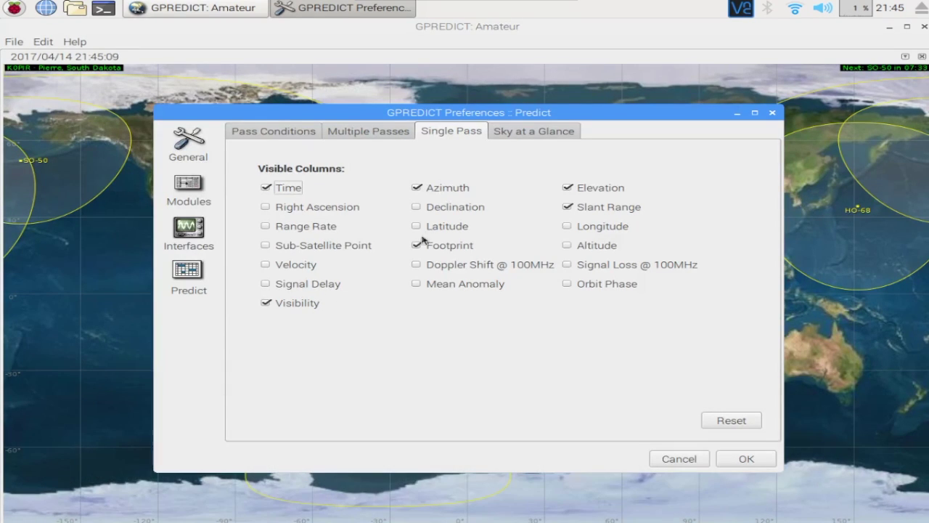
pyautogui.click(526, 134)
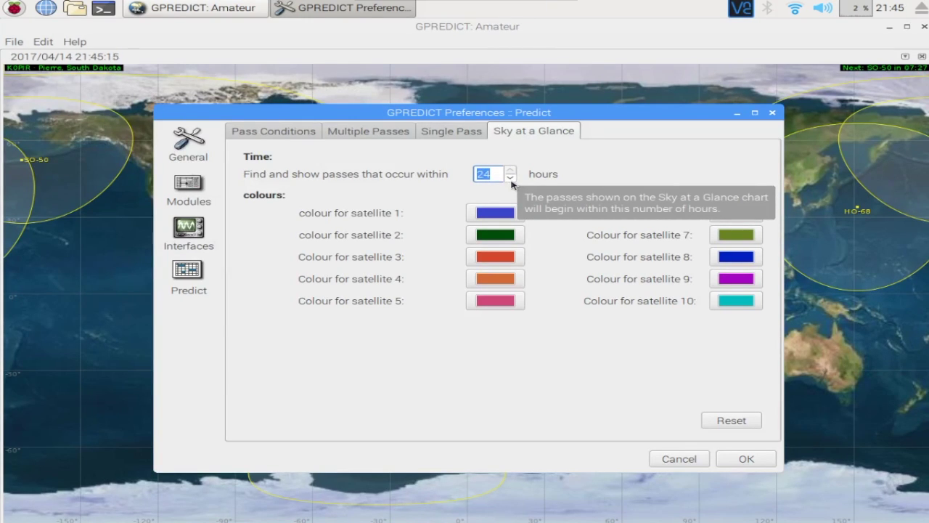
pyautogui.click(726, 461)
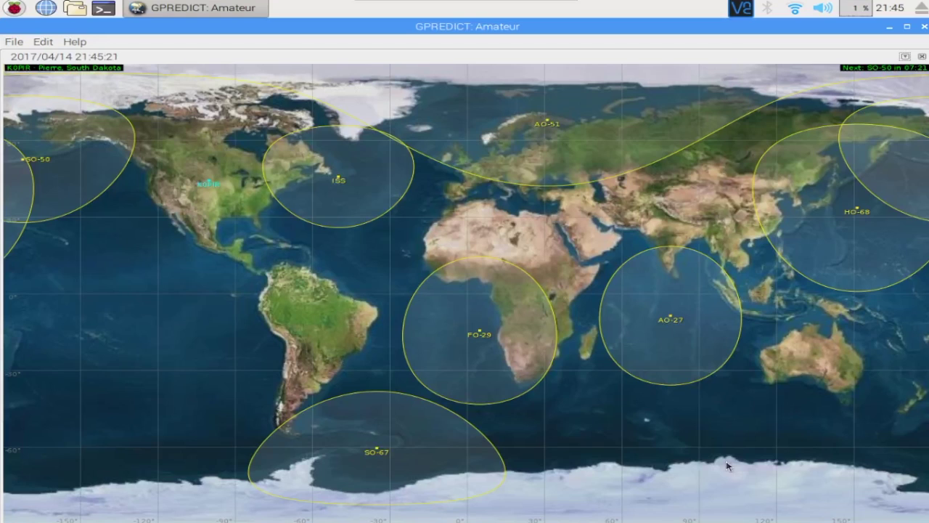
# - Update TLE data from the network and close the report showing 1597 satellites updated, 63 skipped
pyautogui.click(48, 43)
pyautogui.moveTo(53, 58)
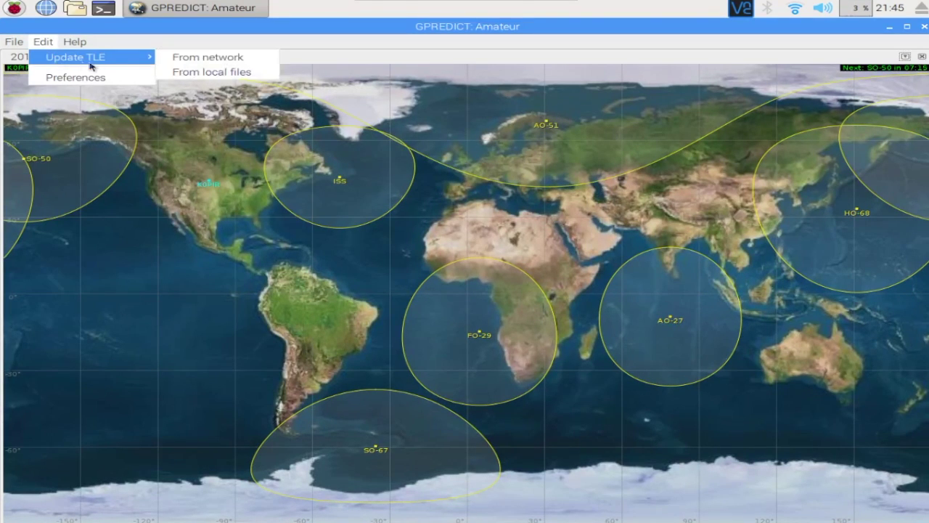
pyautogui.click(178, 58)
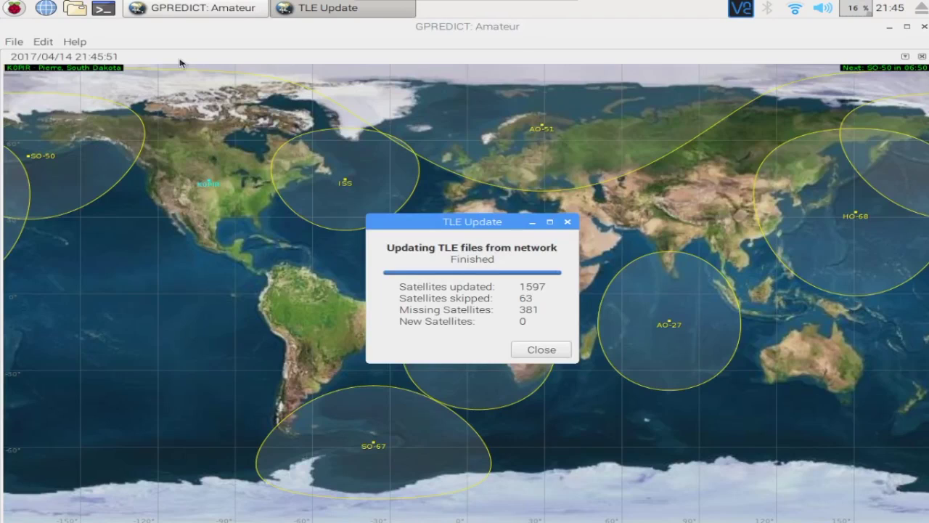
pyautogui.click(546, 352)
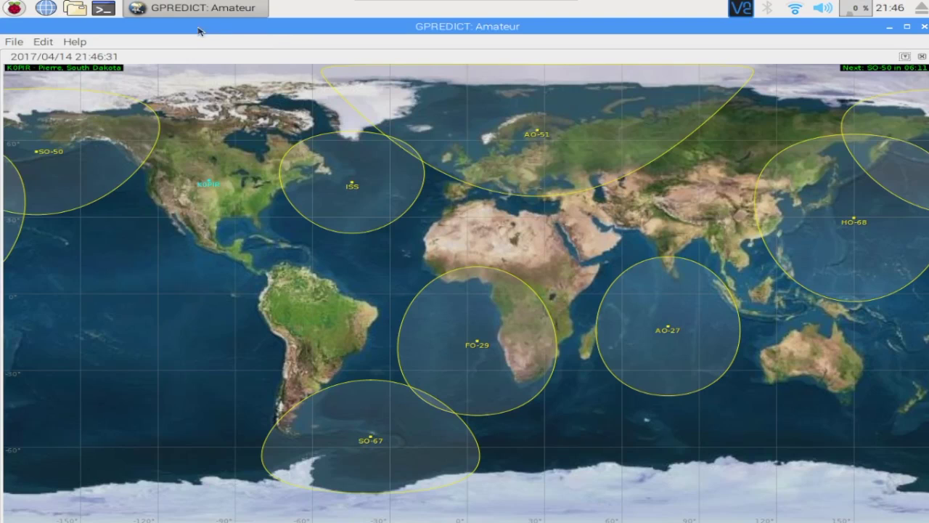
pyautogui.click(15, 9)
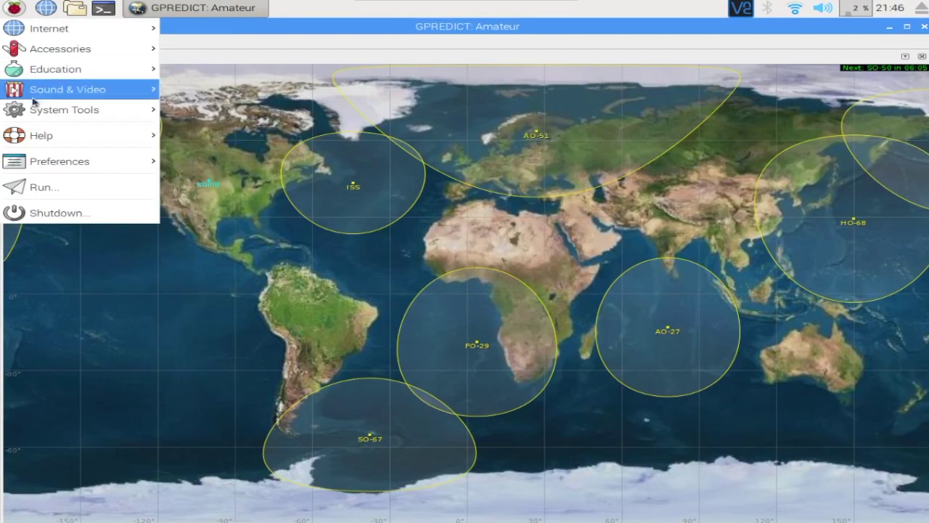
pyautogui.moveTo(65, 163)
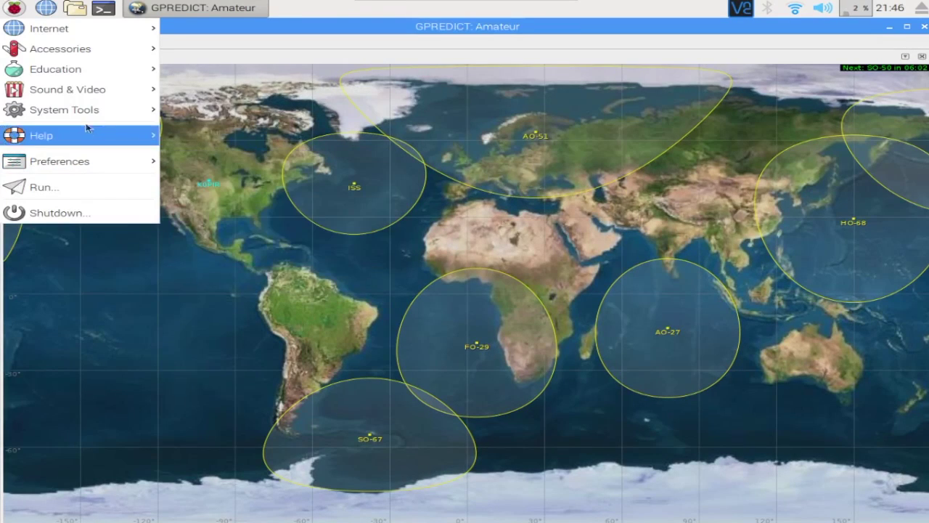
pyautogui.moveTo(90, 116)
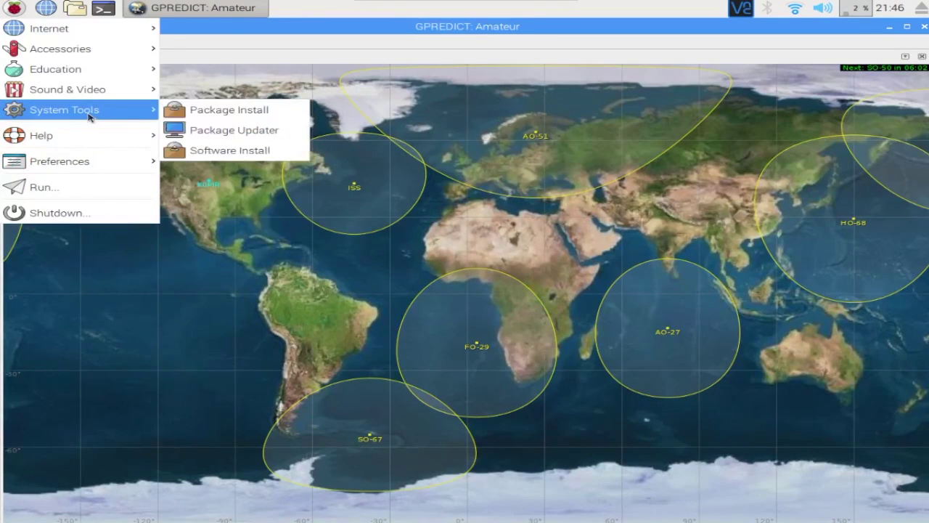
pyautogui.click(188, 134)
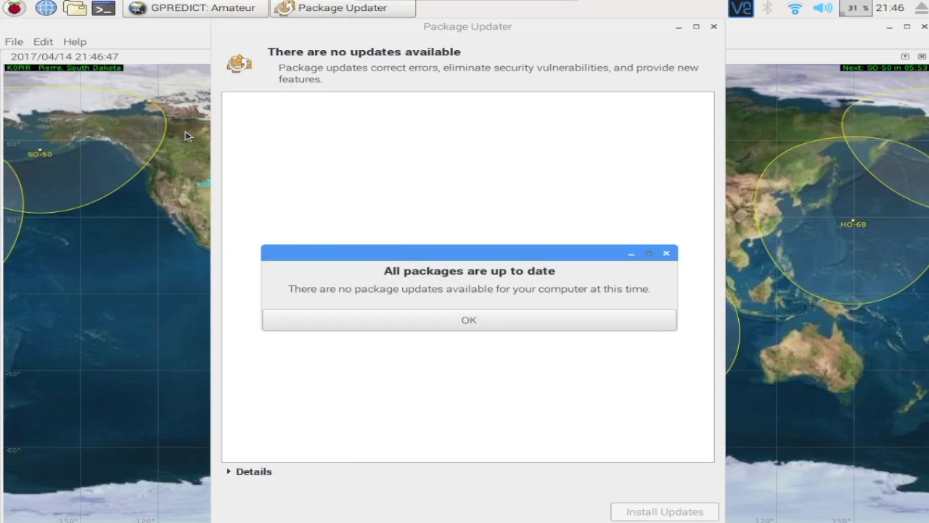
pyautogui.click(378, 320)
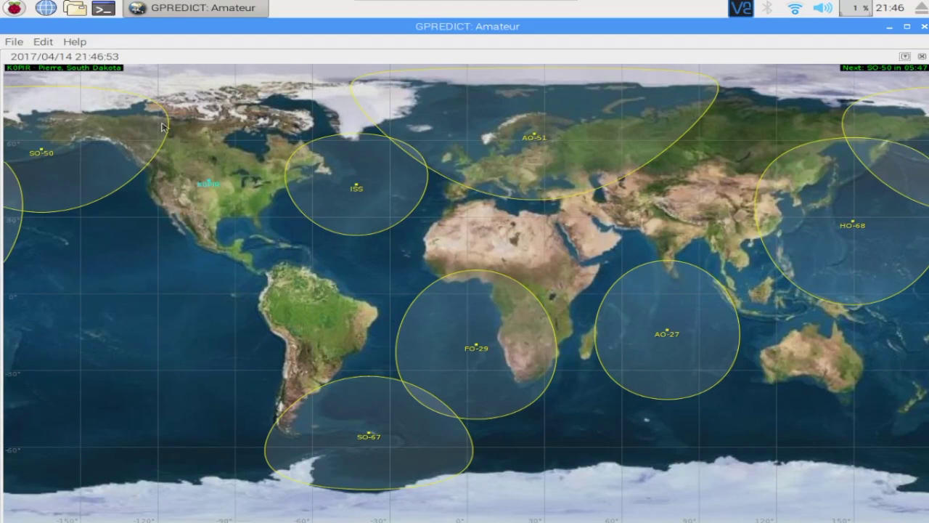
pyautogui.click(15, 9)
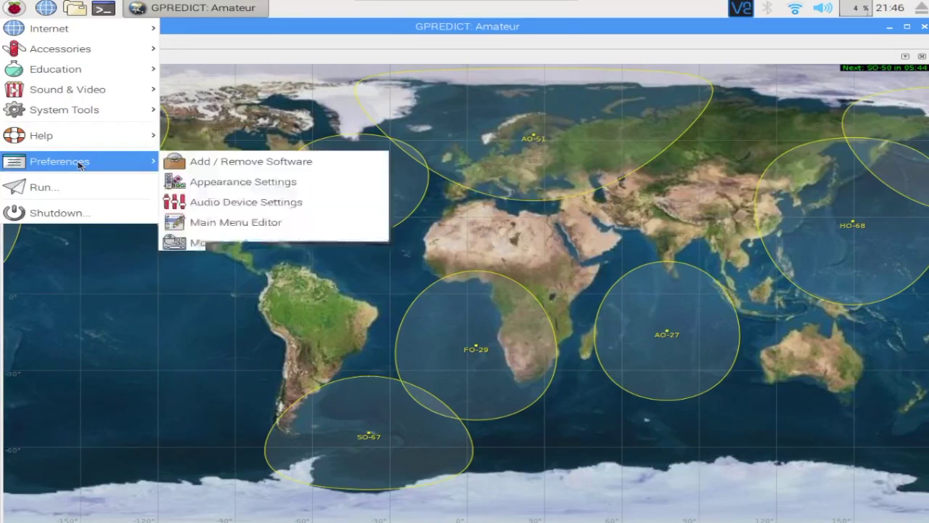
pyautogui.click(209, 222)
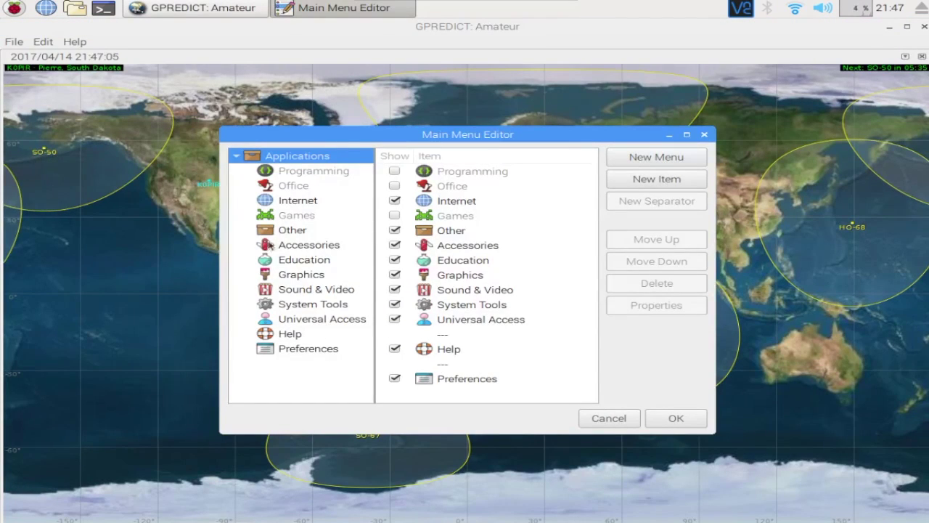
pyautogui.click(305, 248)
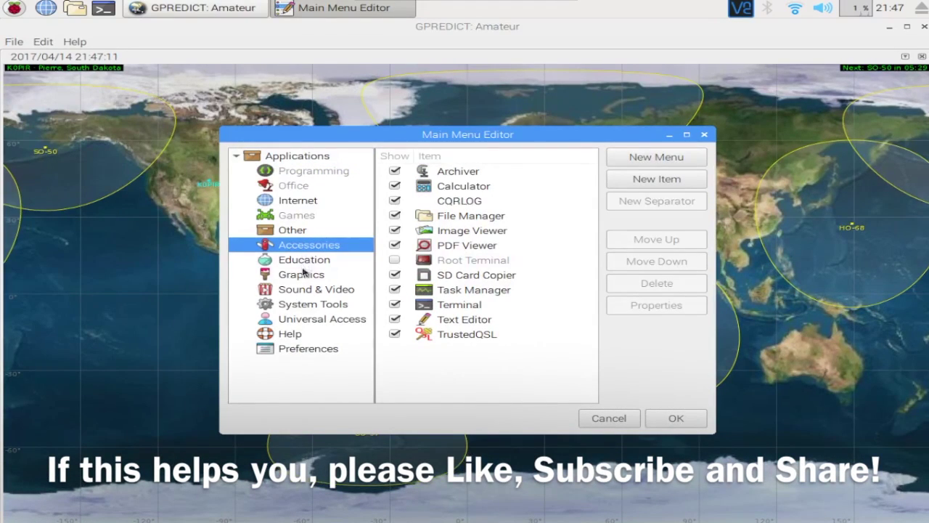
pyautogui.click(305, 305)
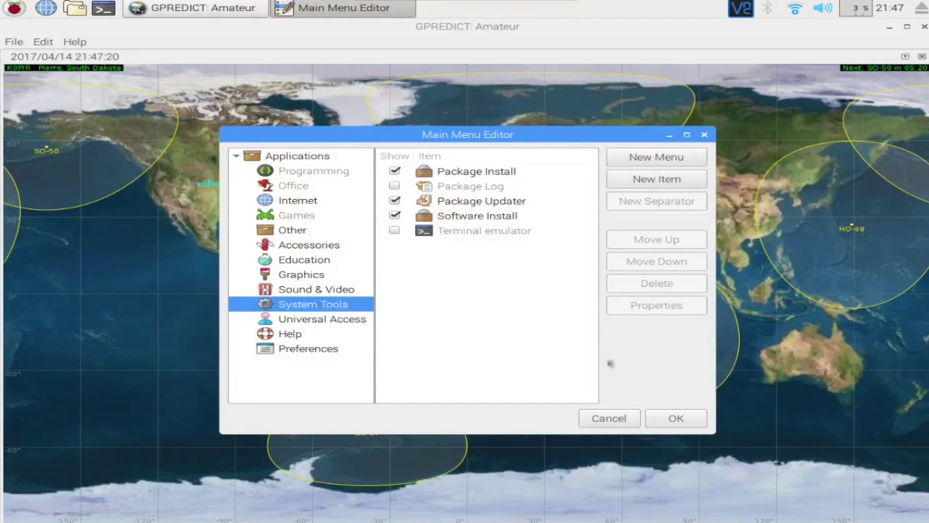
pyautogui.click(697, 419)
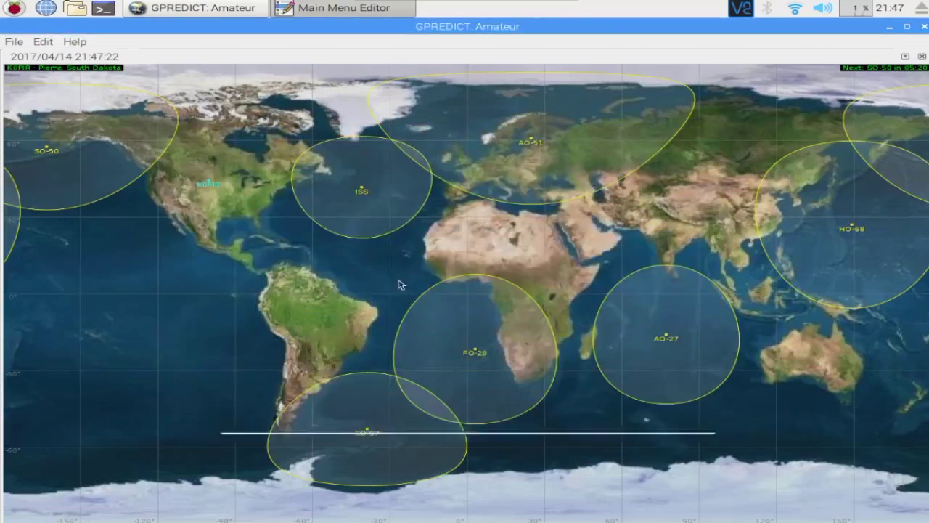